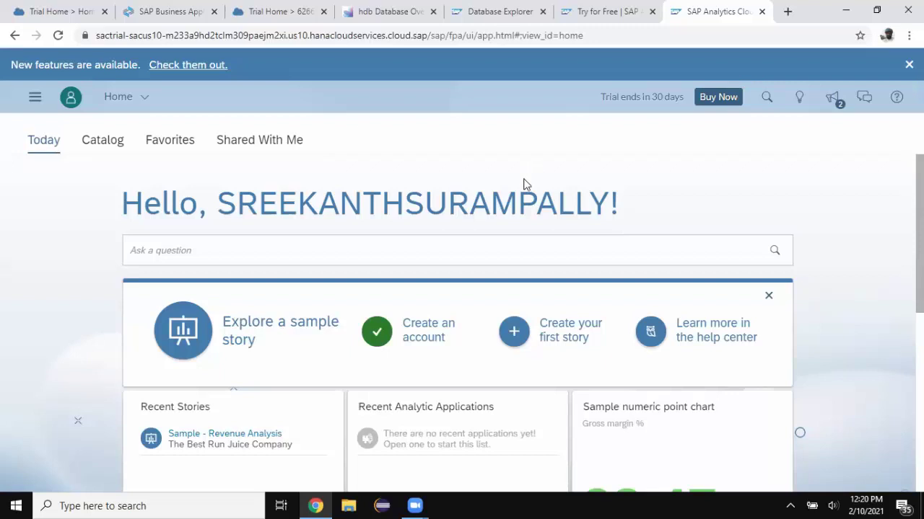
# Step: Bring up the dev space's SAP HANA Cloud page, showing the hdb instance as Created
pyautogui.click(58, 11)
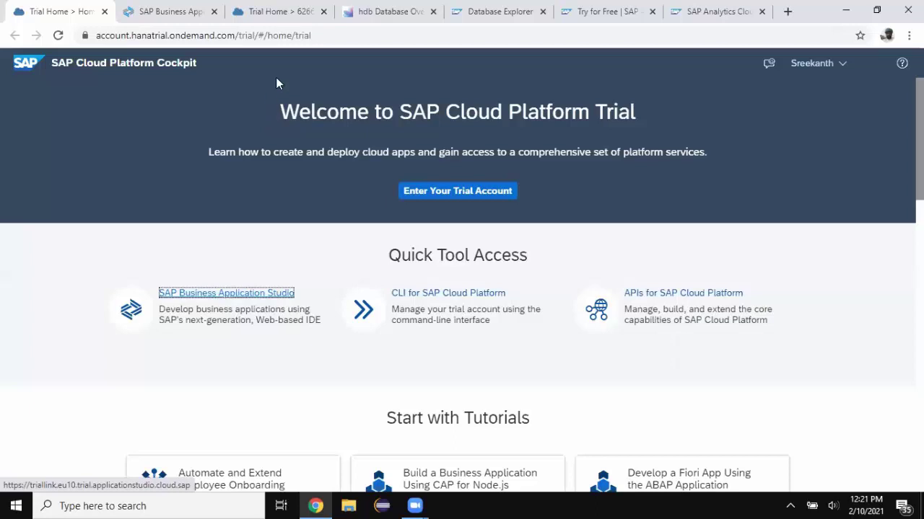
pyautogui.click(285, 15)
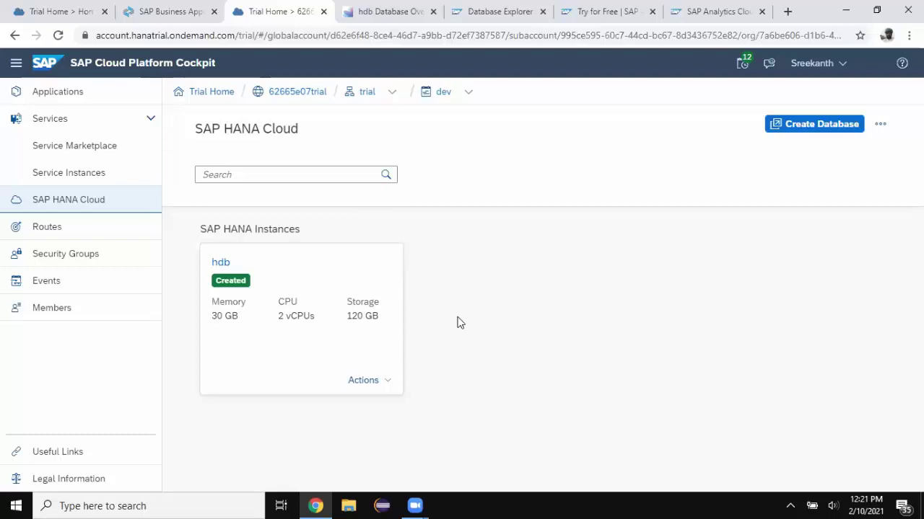
# Step: Show the SAP Analytics Cloud 'Get Your 90-Day Free Trial Today' page
pyautogui.click(588, 13)
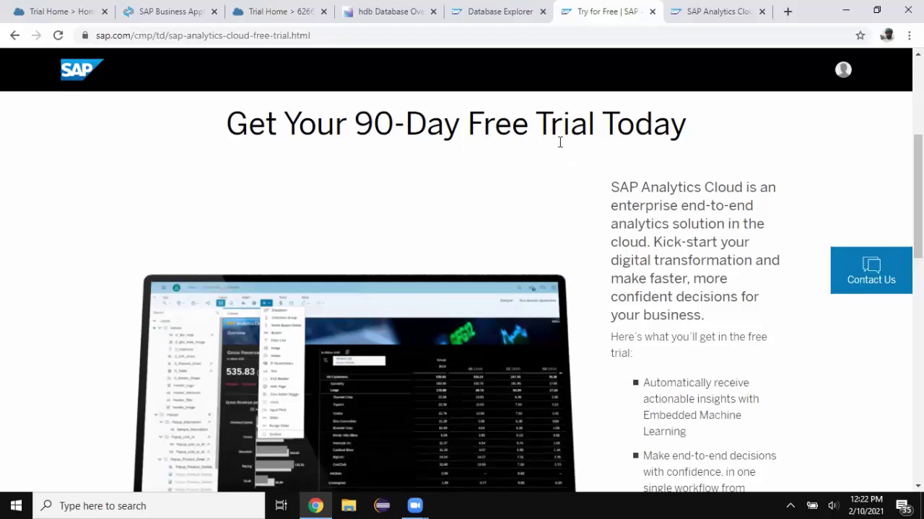
# Step: Start a new SAP HANA live data connection from the SAC Connections page
pyautogui.click(716, 12)
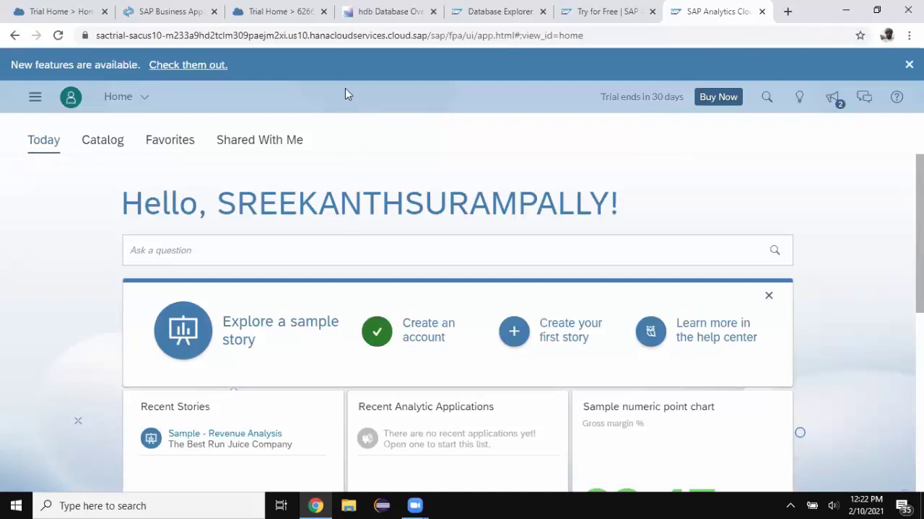
pyautogui.click(27, 100)
pyautogui.click(29, 358)
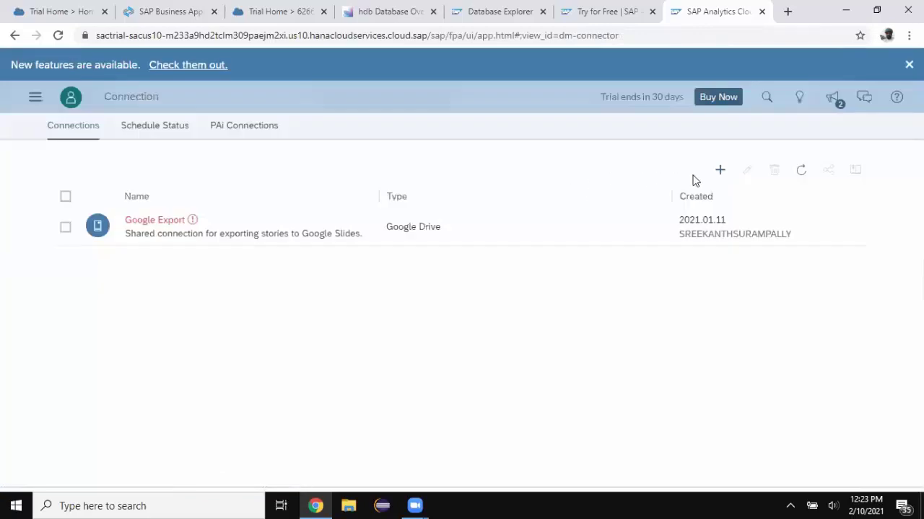
pyautogui.click(720, 172)
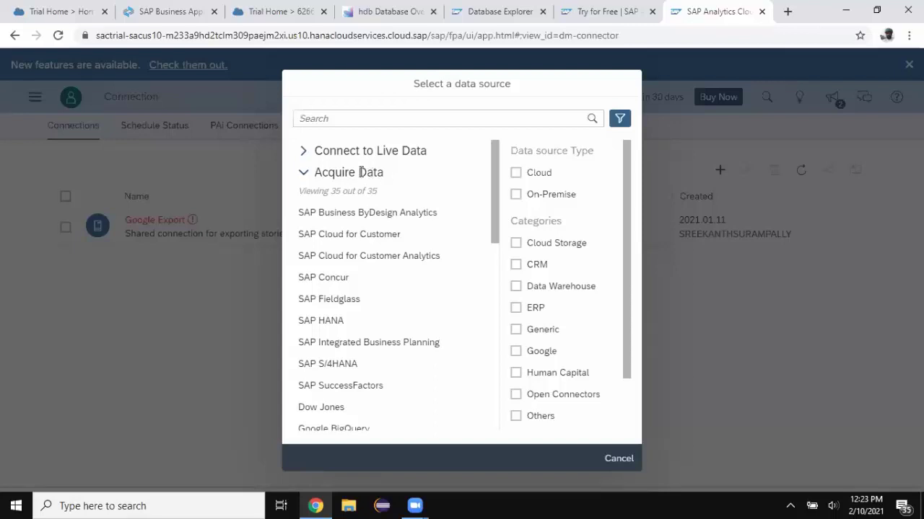
pyautogui.click(303, 152)
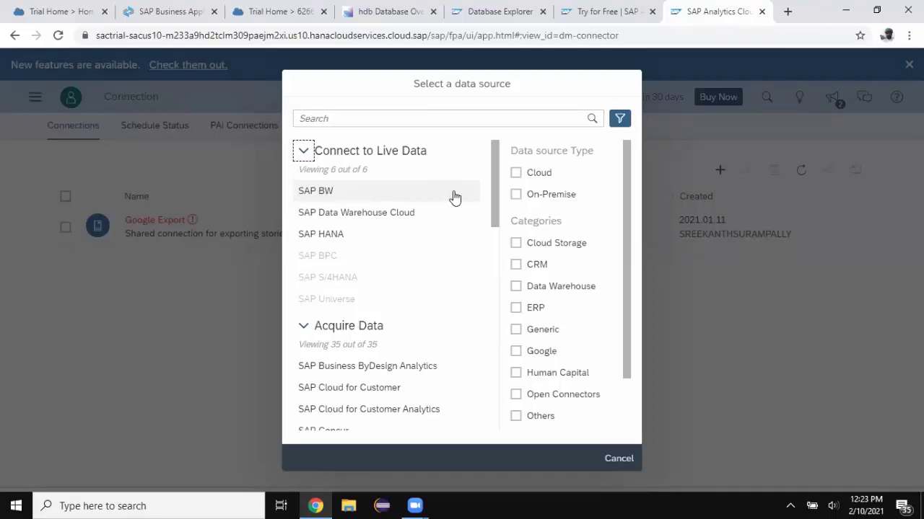
pyautogui.click(375, 240)
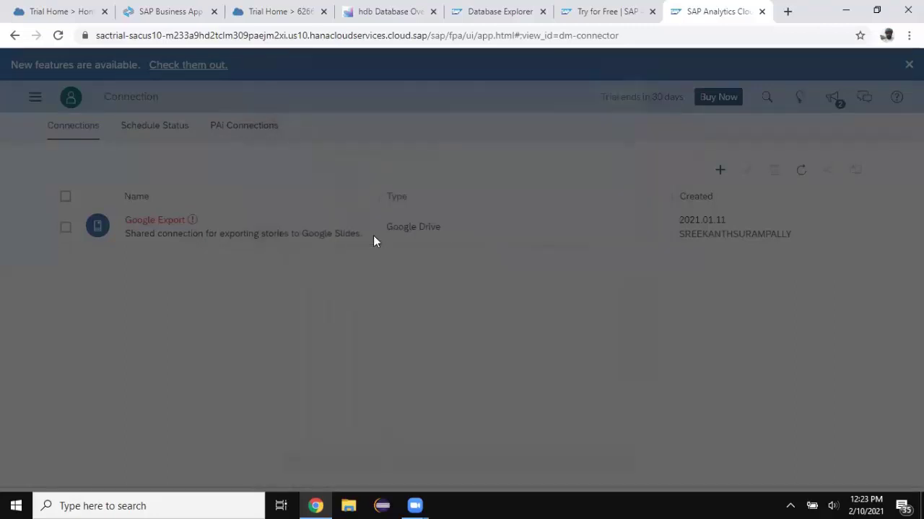
# Step: Name and describe the connection 'hanacloud' and set its type to SAP HANA Cloud
pyautogui.click(377, 149)
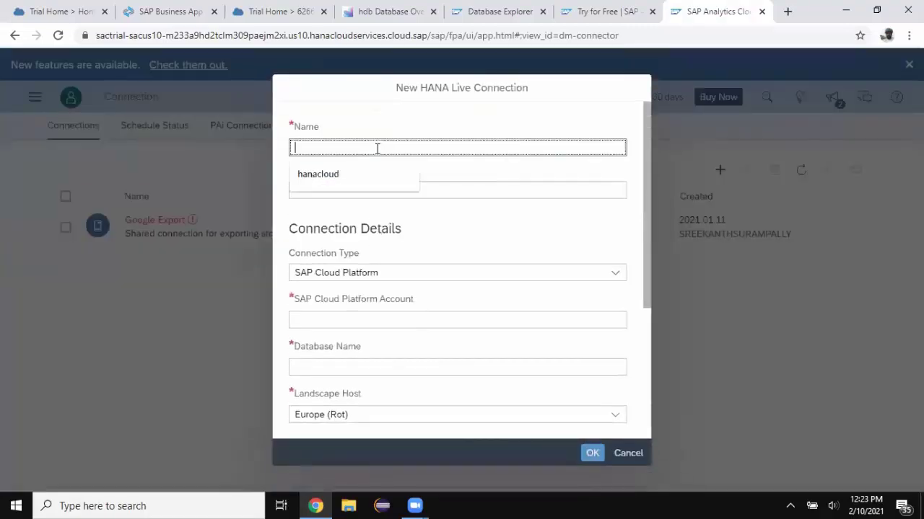
pyautogui.write('hanacloud')
pyautogui.press('Tab')
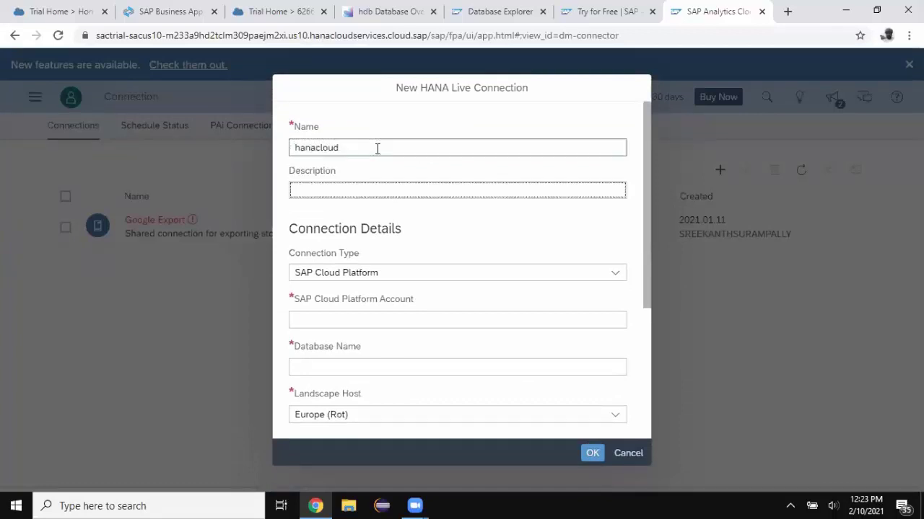
pyautogui.write('hanacloud')
pyautogui.press('Tab')
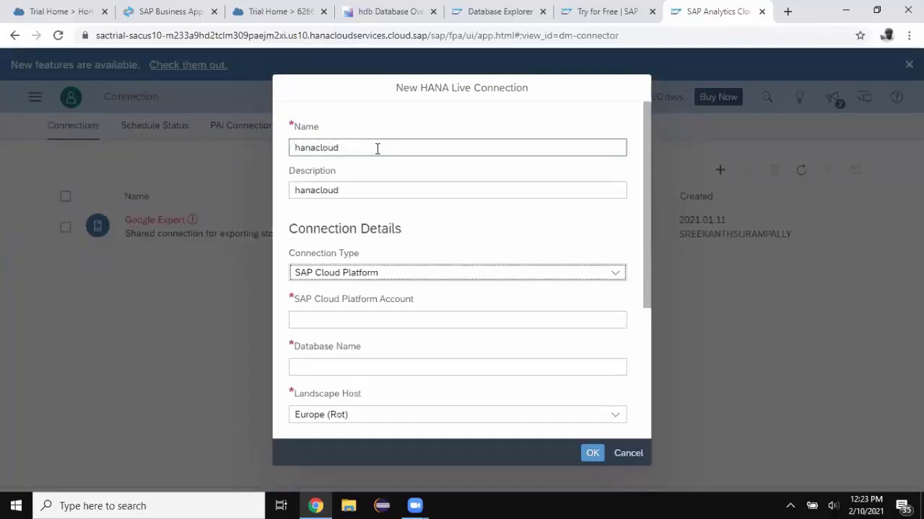
pyautogui.click(606, 275)
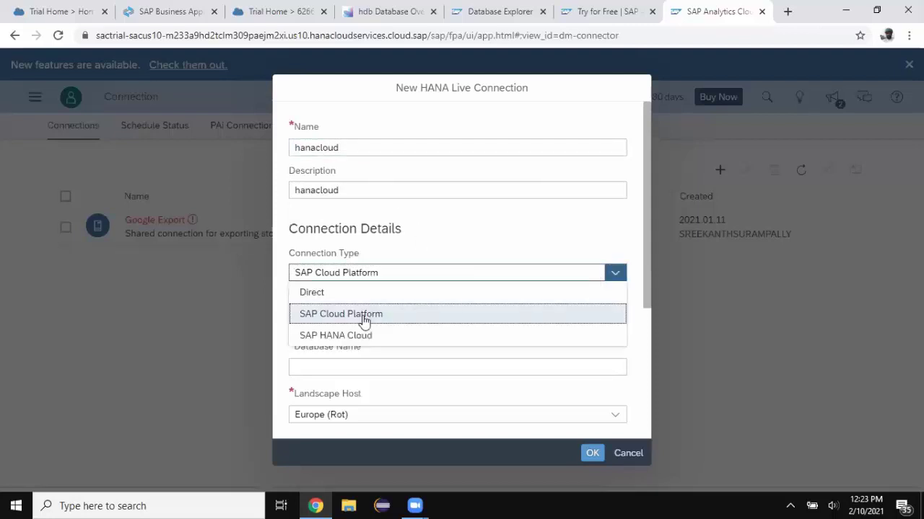
pyautogui.click(337, 337)
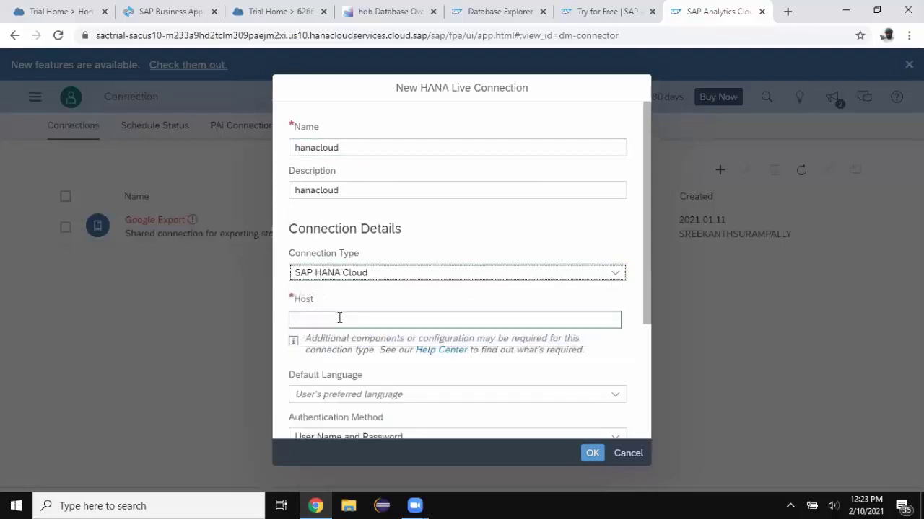
pyautogui.click(339, 319)
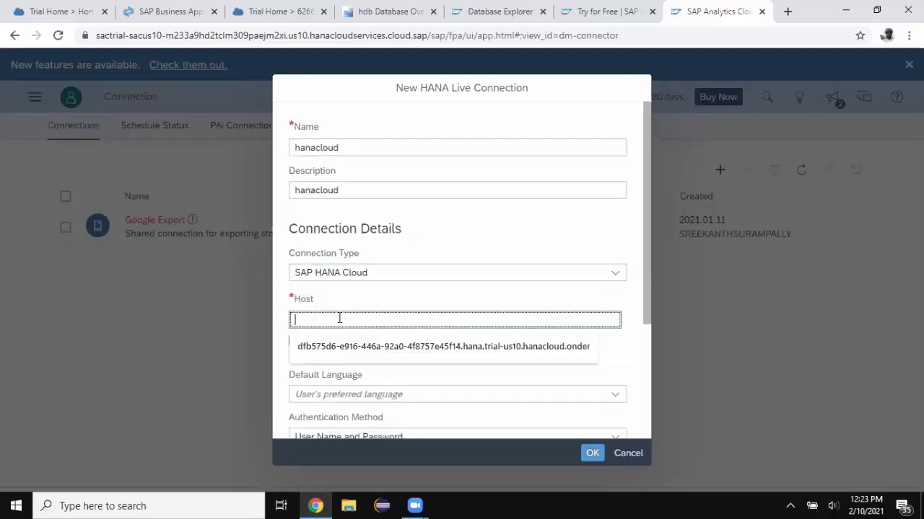
# Step: Open the hdb instance's Database Overview in SAP HANA Cockpit to find its host address
pyautogui.click(391, 12)
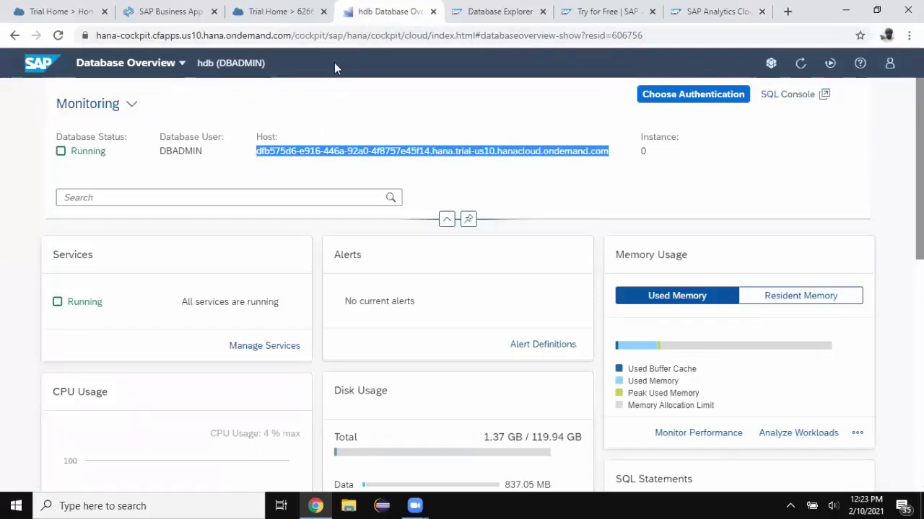
pyautogui.click(290, 17)
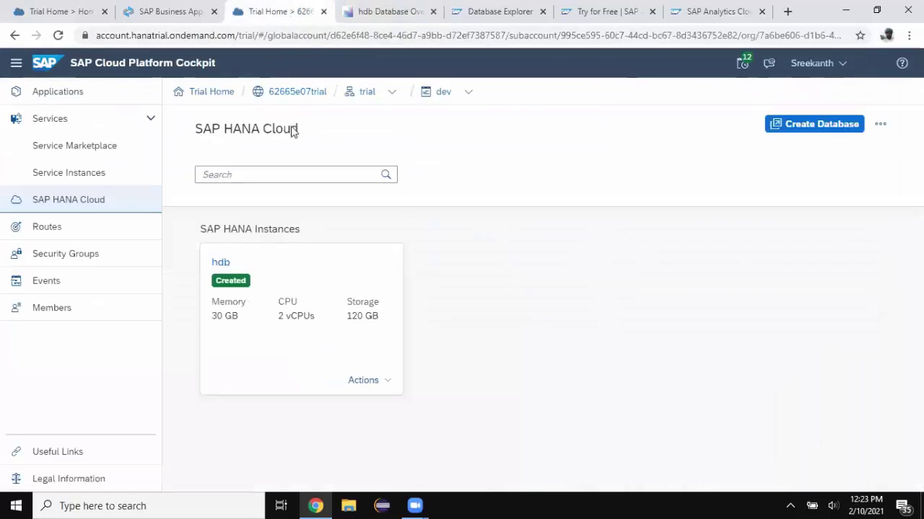
pyautogui.click(385, 388)
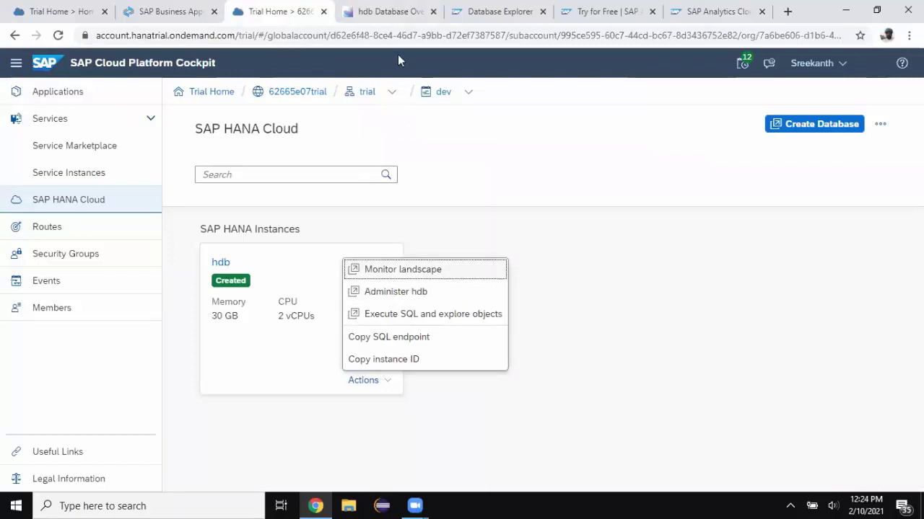
pyautogui.click(393, 20)
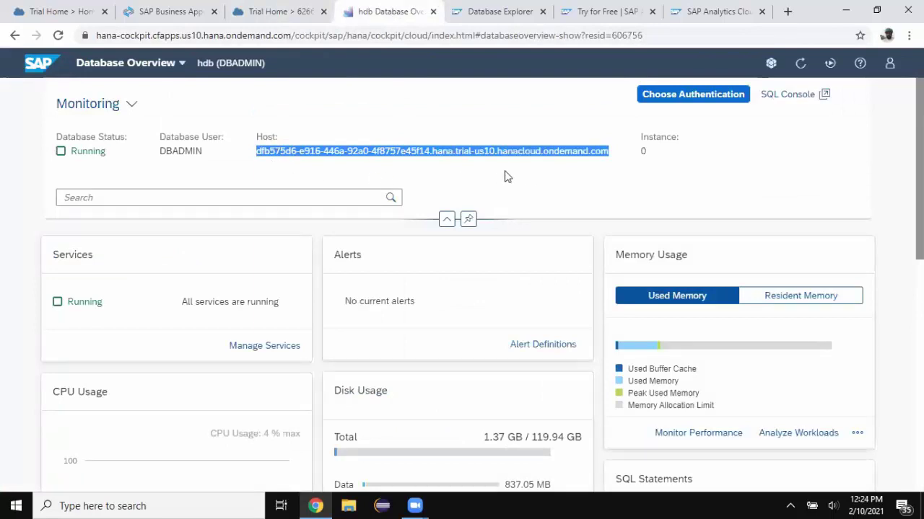
# Step: Paste the hdb host address, enter user DBADMIN and its password, and create the connection
pyautogui.click(702, 21)
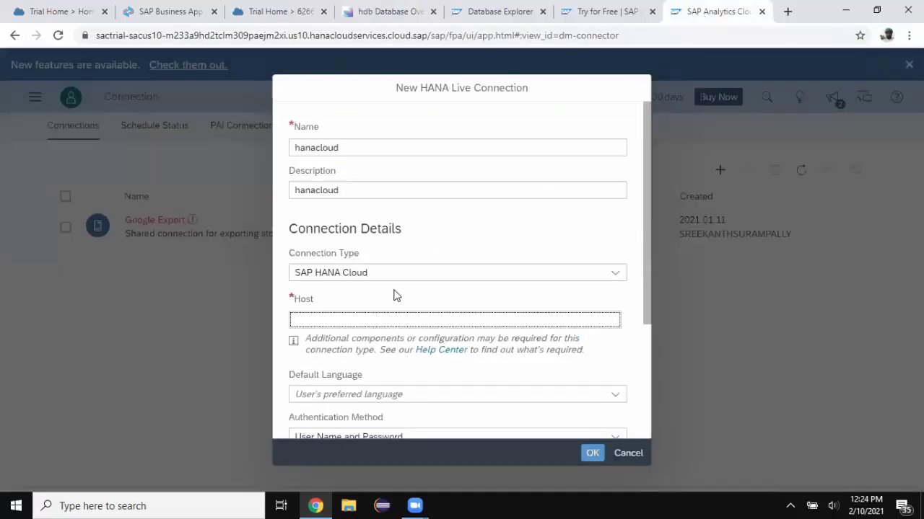
pyautogui.hotkey('ctrl', 'v')
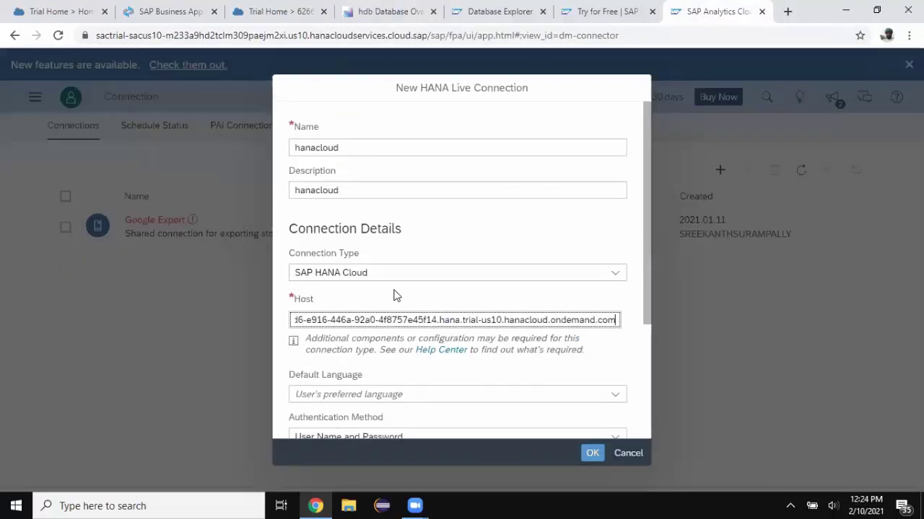
pyautogui.click(516, 254)
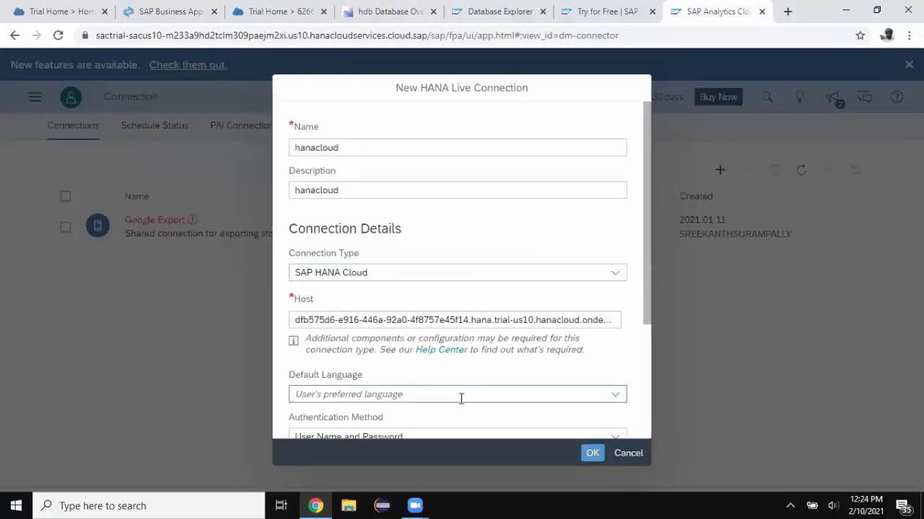
pyautogui.scroll(-1, 459, 398)
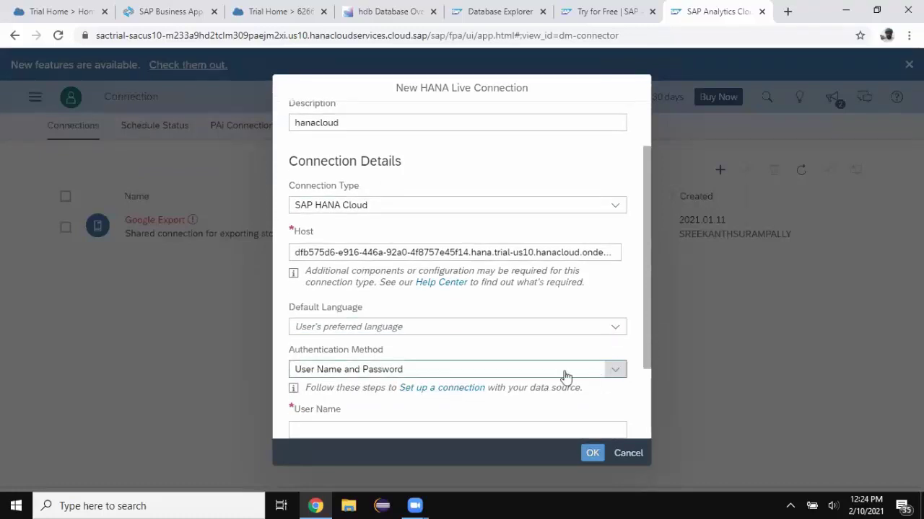
pyautogui.scroll(-2, 441, 373)
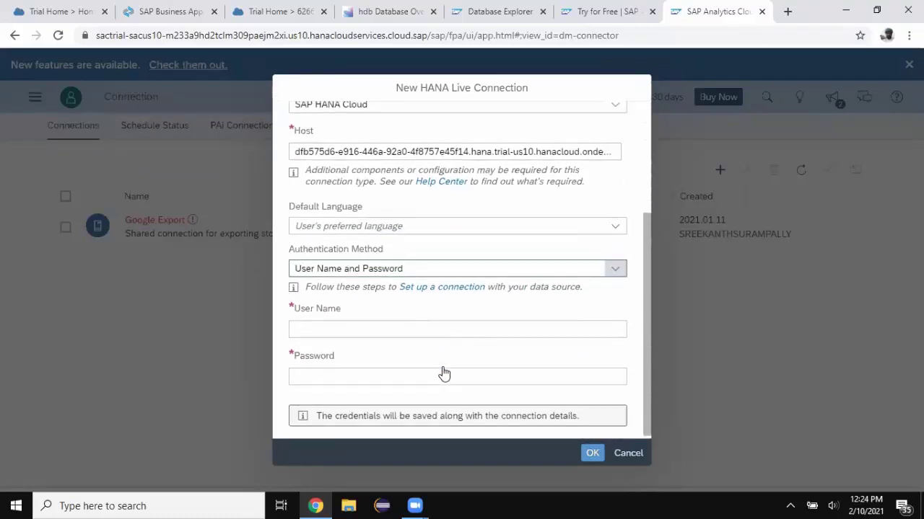
pyautogui.click(418, 323)
pyautogui.write('DBADMIN')
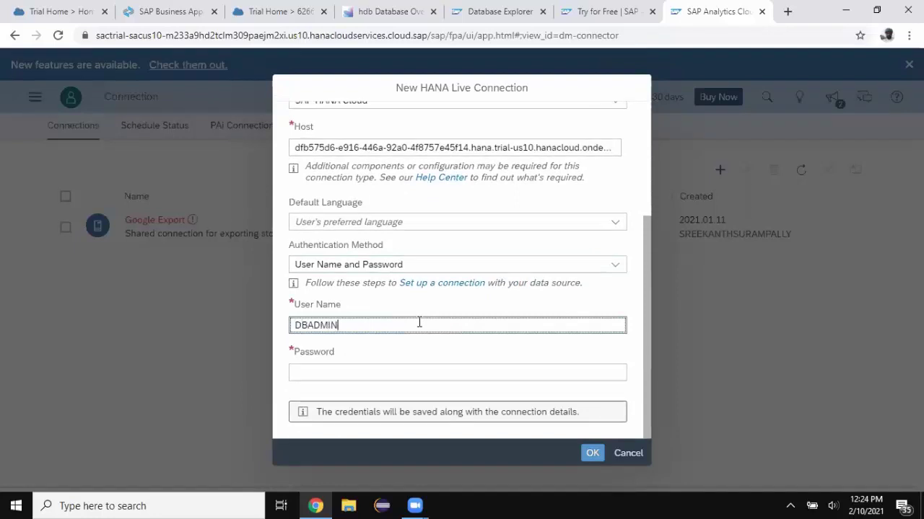
pyautogui.press('Tab')
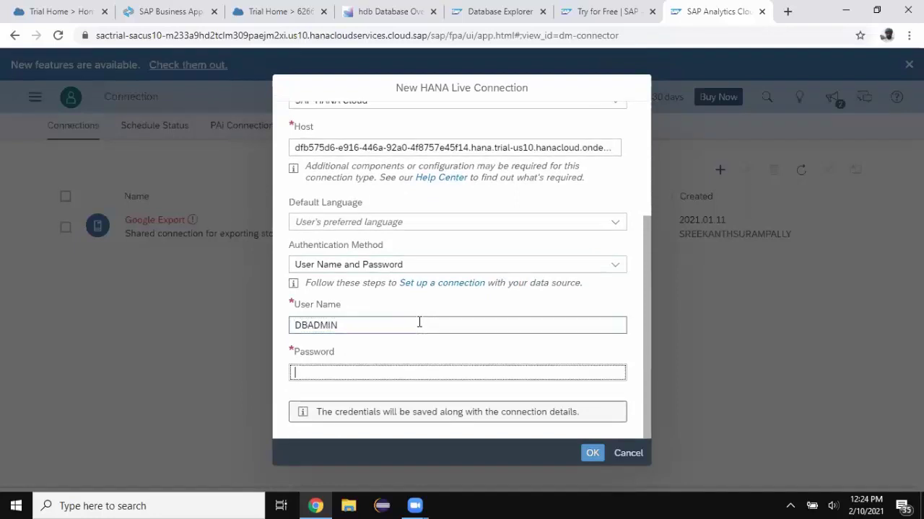
pyautogui.write('••••••••••')
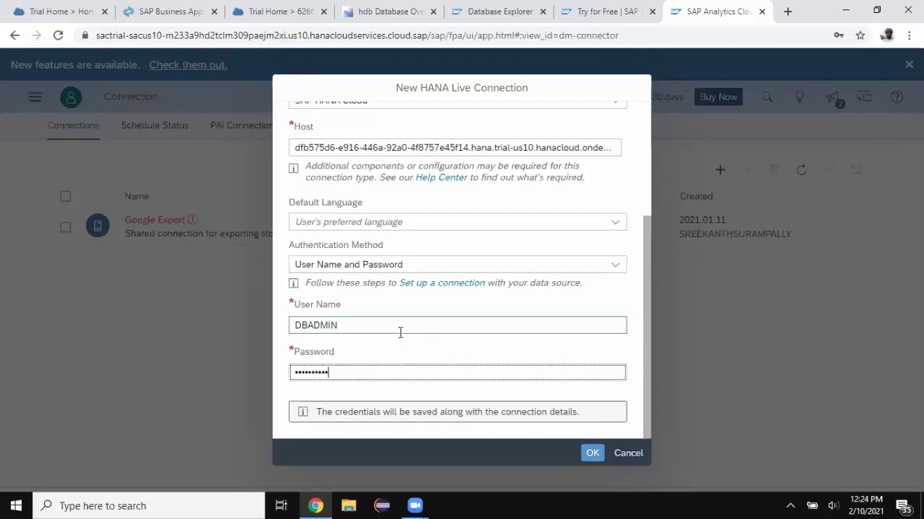
pyautogui.click(592, 453)
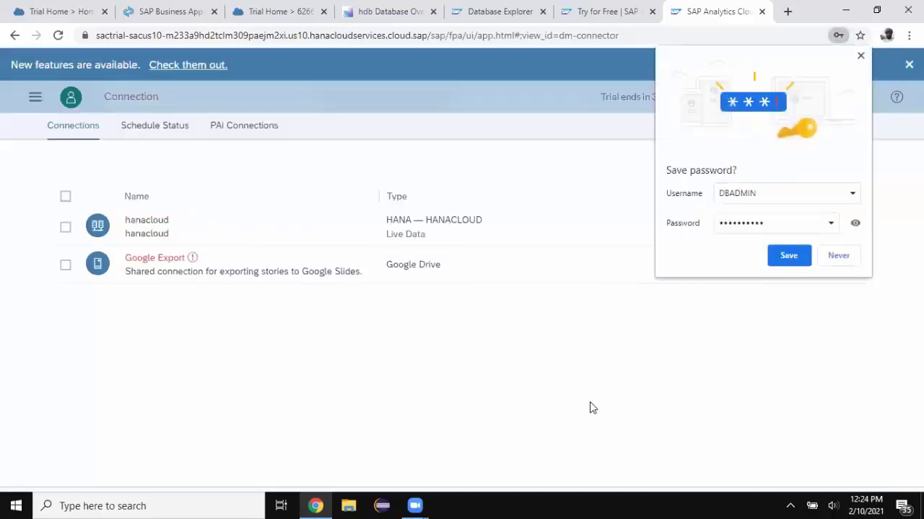
# Step: Decline Chrome's offer to save the password with Never
pyautogui.click(840, 256)
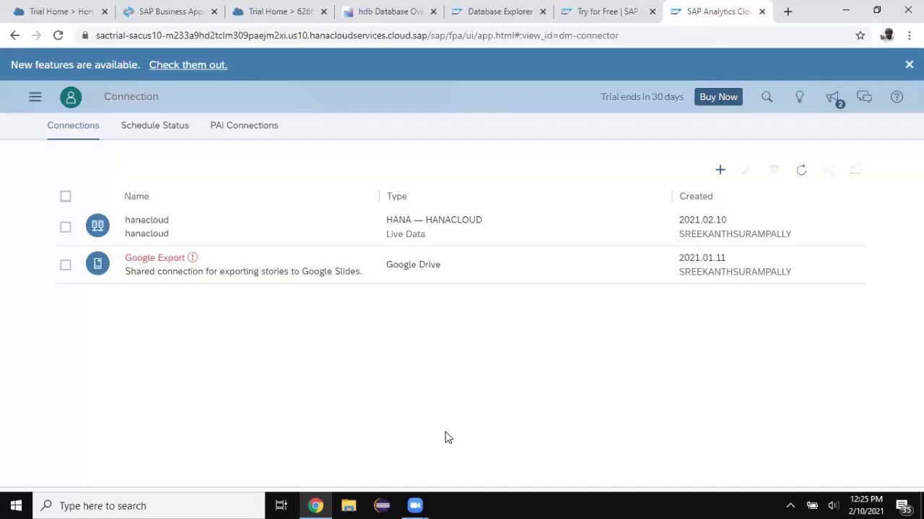
# Step: Start a new model that gets its data from a live data connection
pyautogui.click(34, 100)
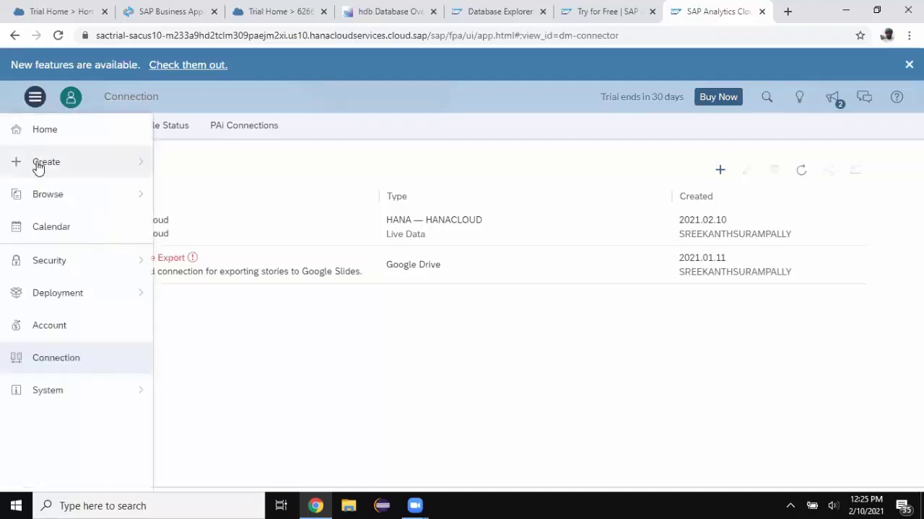
pyautogui.moveTo(37, 166)
pyautogui.click(208, 266)
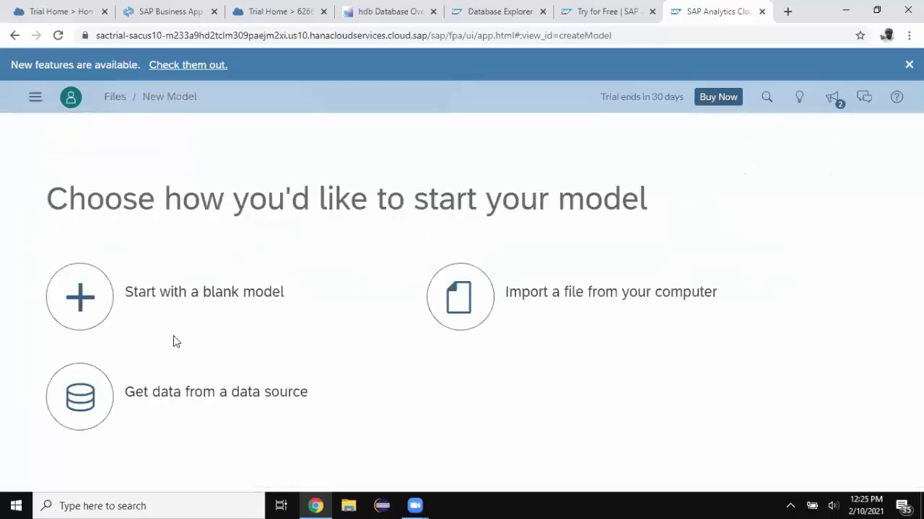
pyautogui.click(82, 406)
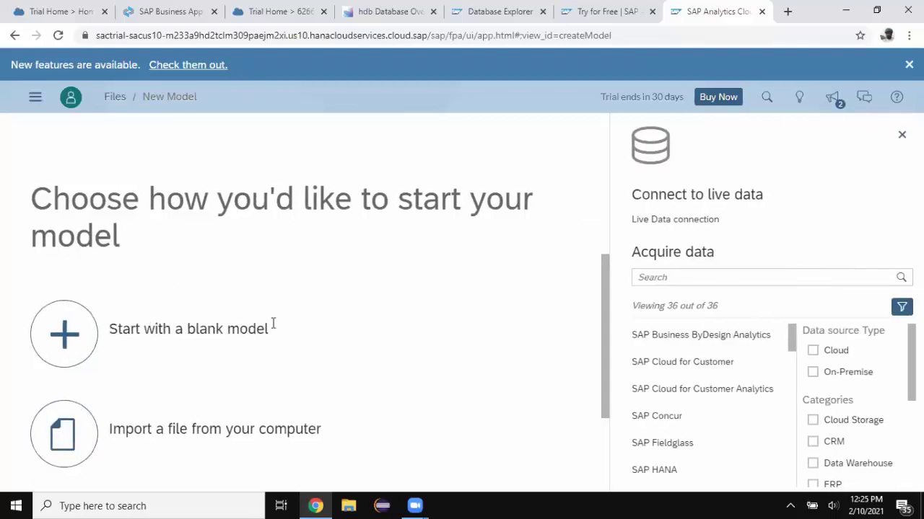
pyautogui.click(699, 221)
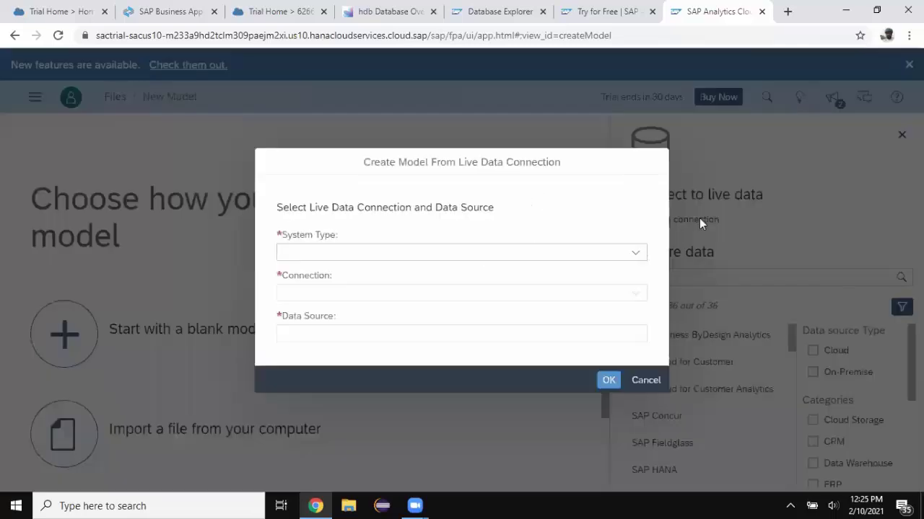
# Step: Choose system type SAP HANA, connection hanacloud and data source CV_CUSTOMER_ANALYTICS
pyautogui.click(635, 252)
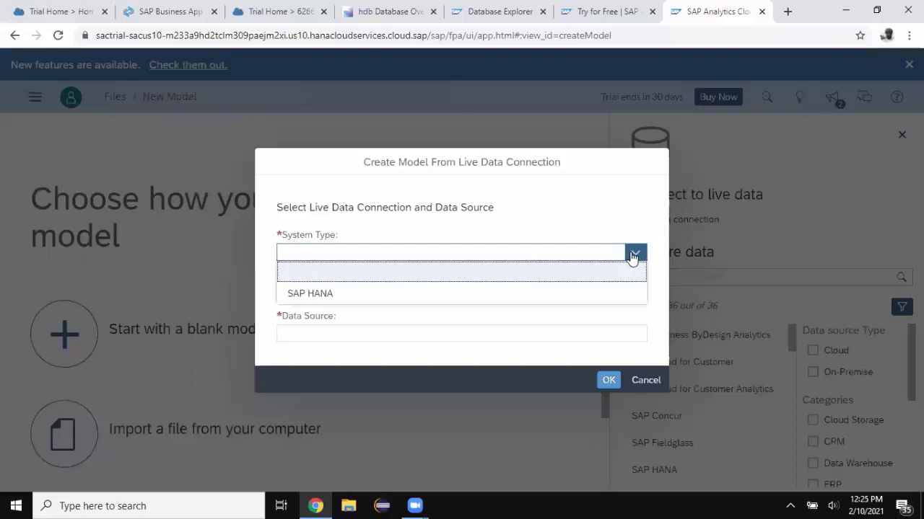
pyautogui.click(357, 296)
pyautogui.click(634, 298)
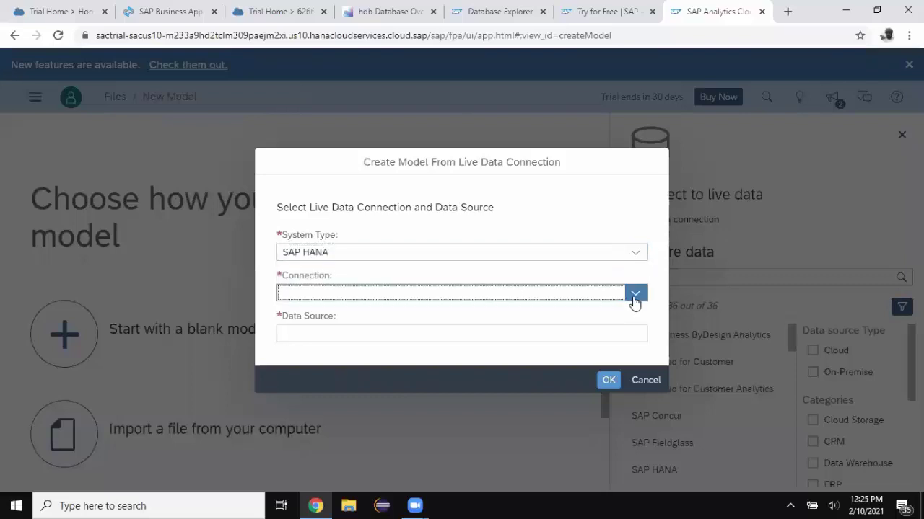
pyautogui.click(353, 314)
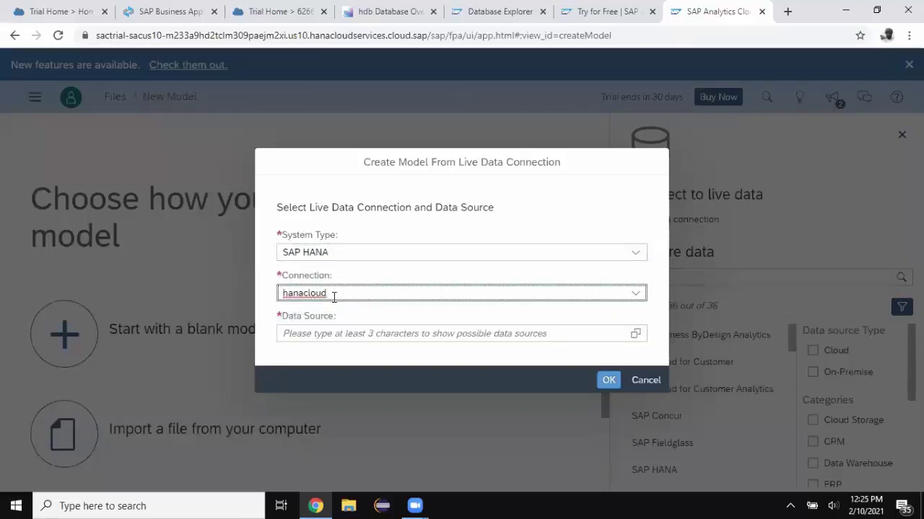
pyautogui.click(345, 334)
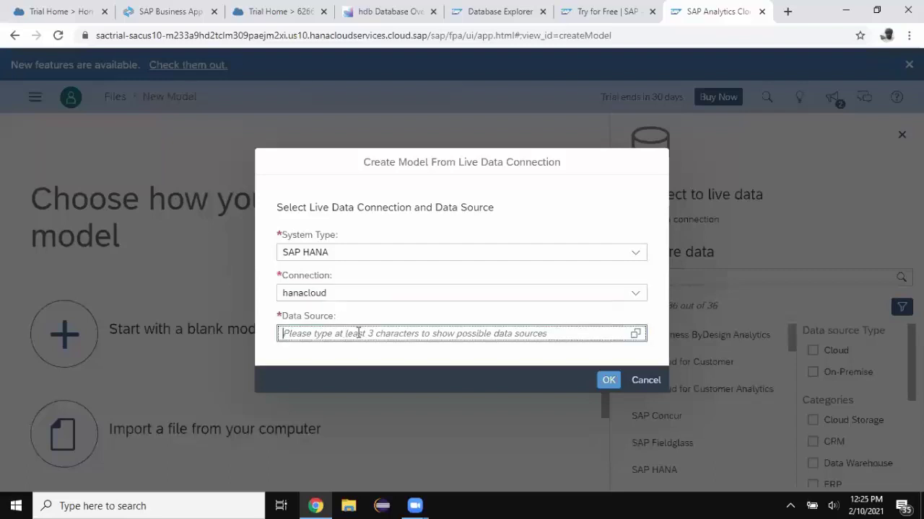
pyautogui.click(635, 335)
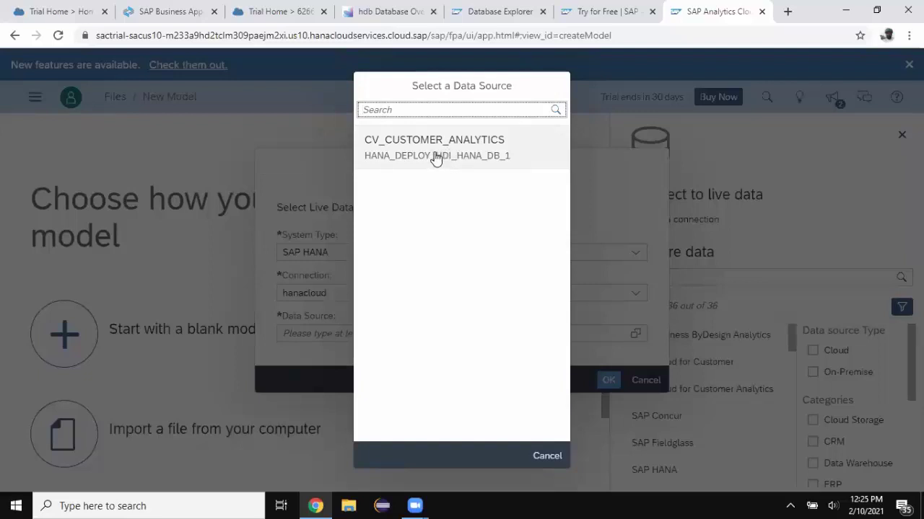
pyautogui.click(437, 144)
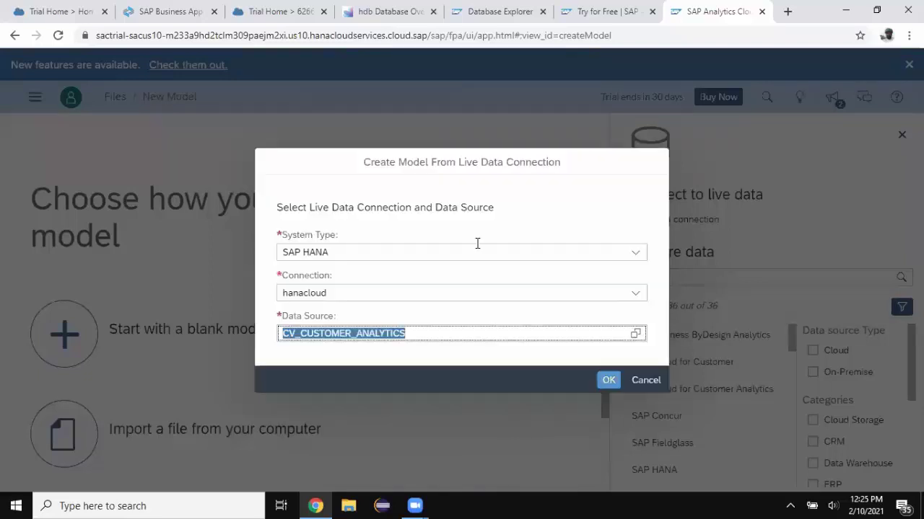
# Step: Create the CV_CUSTOMER_ANALYTICS model, briefly check Business Application Studio, then return to SAC
pyautogui.click(608, 380)
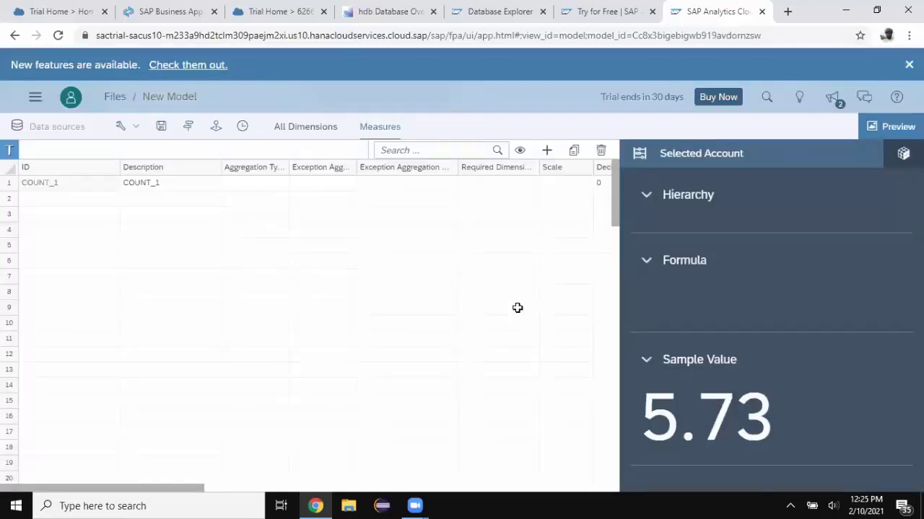
pyautogui.hotkey('ctrl', '2')
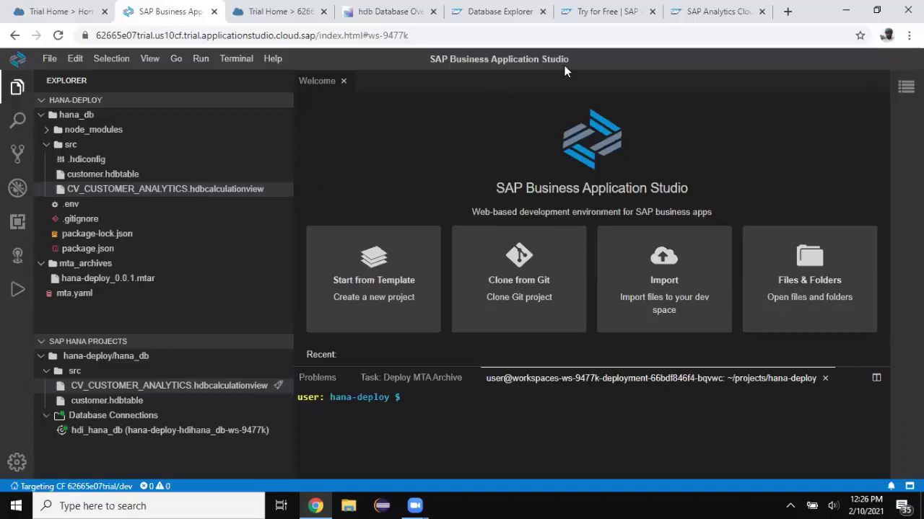
pyautogui.click(698, 13)
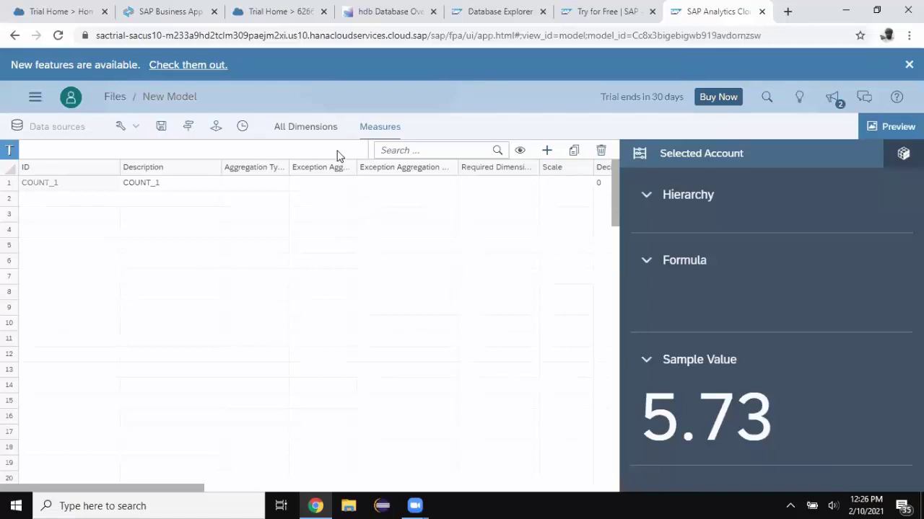
# Step: Review dimensions and measures, then save the model as 'Customer Analytics' in Public/Models
pyautogui.click(318, 137)
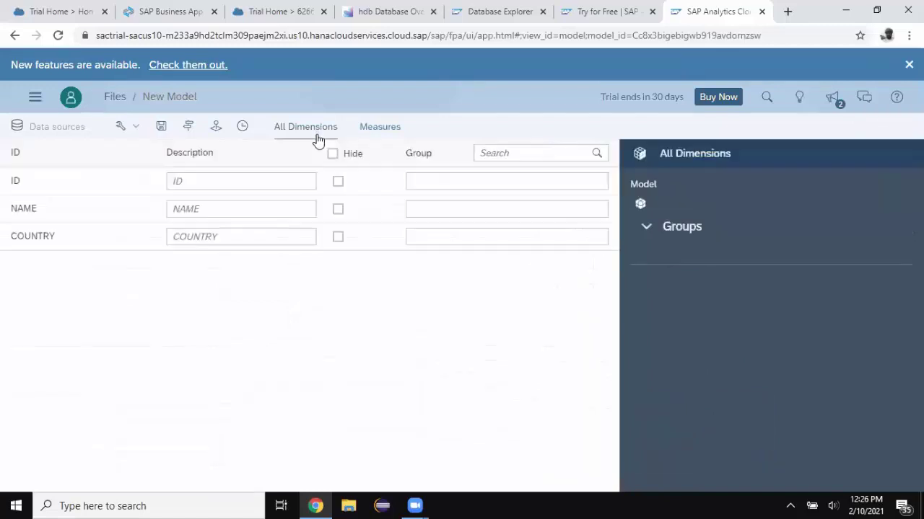
pyautogui.click(377, 136)
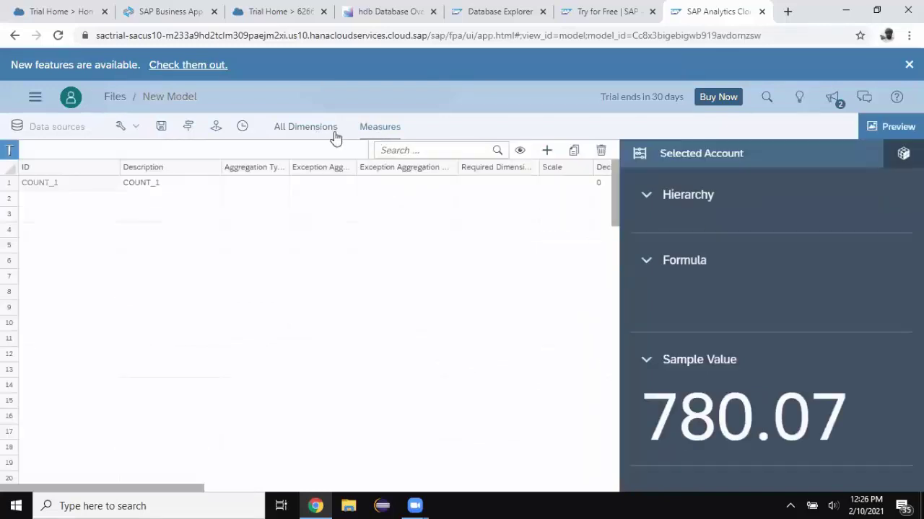
pyautogui.click(161, 126)
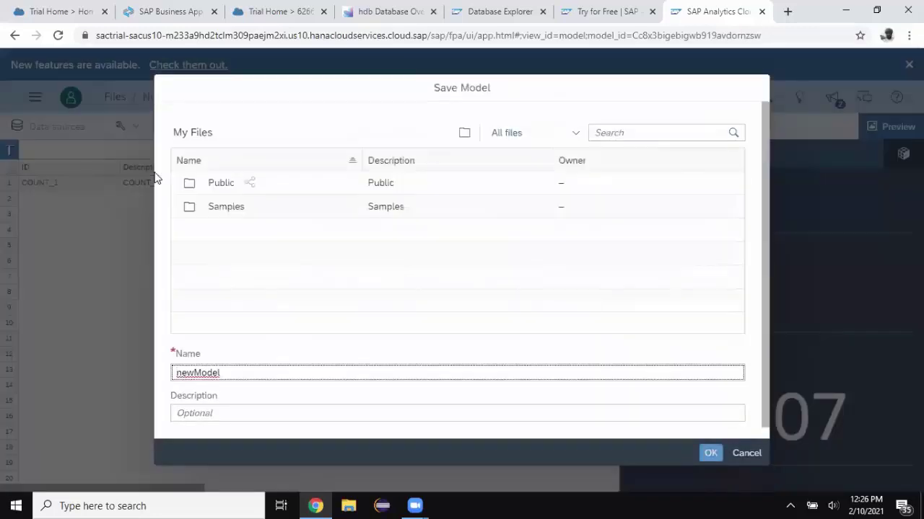
pyautogui.doubleClick(225, 185)
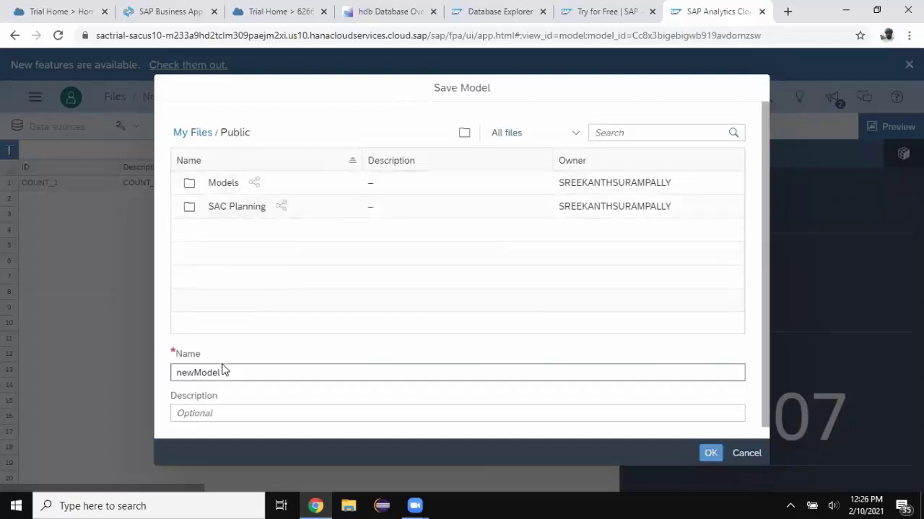
pyautogui.doubleClick(223, 185)
pyautogui.moveTo(234, 373); pyautogui.dragTo(166, 371)
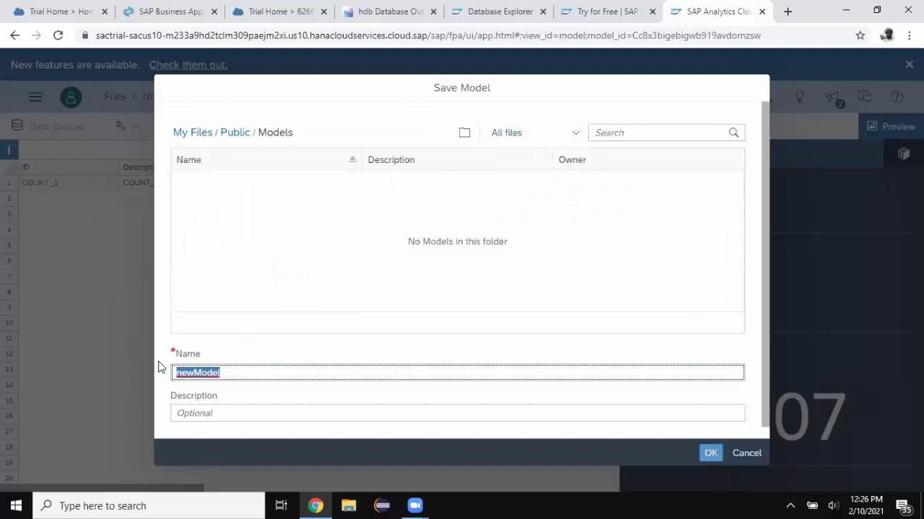
pyautogui.write('Customer')
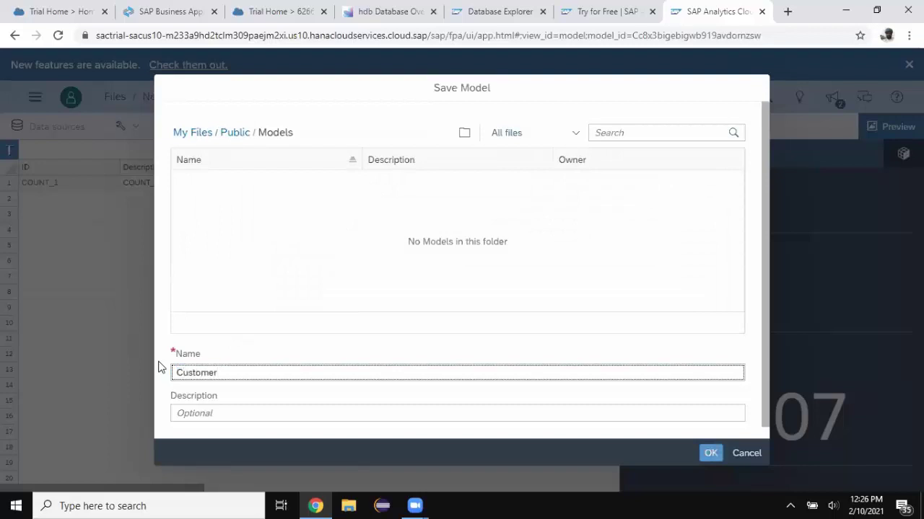
pyautogui.write(' Analyze')
pyautogui.press('BackSpace')
pyautogui.press('BackSpace')
pyautogui.write('tics')
pyautogui.click(711, 453)
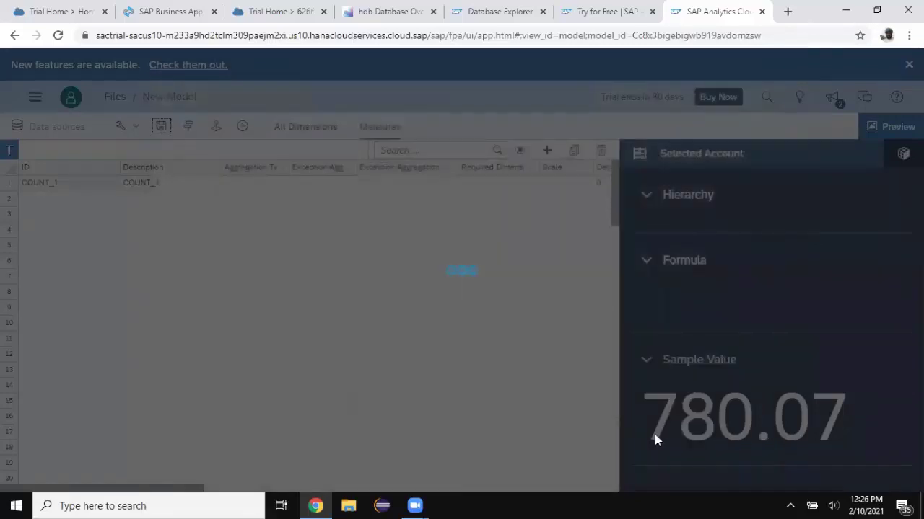